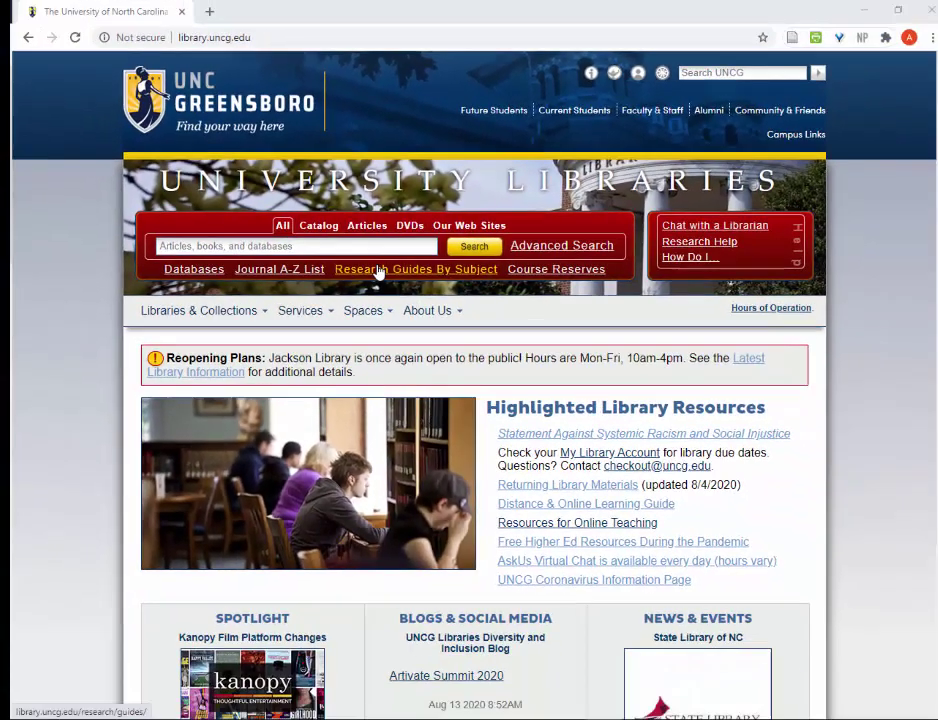
# Step: Browse the Research Guides by Subject list and open the Specialized Education Services guide
pyautogui.click(379, 272)
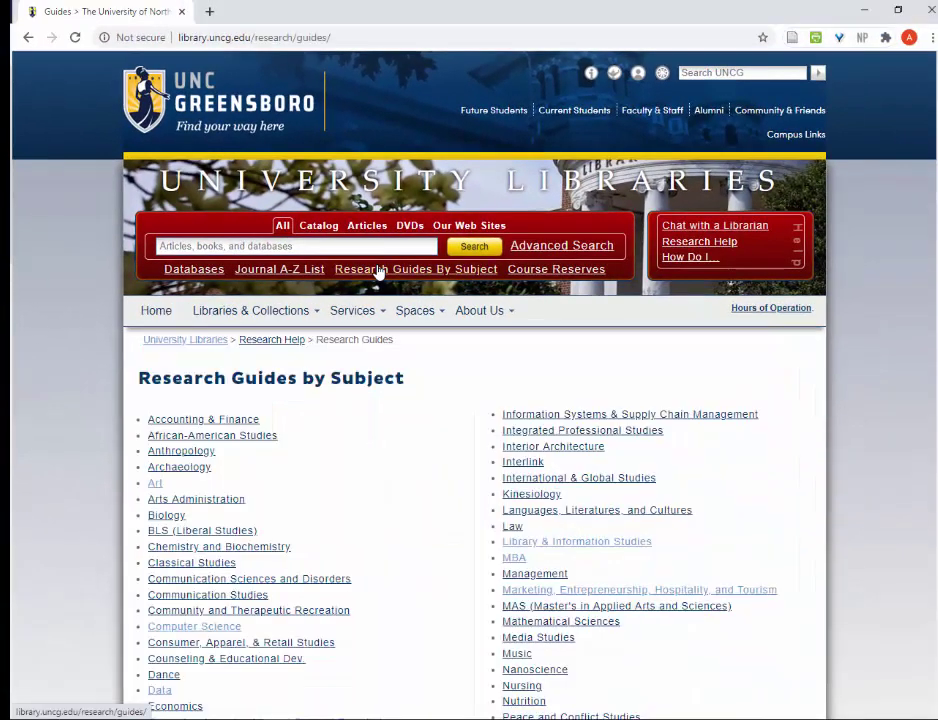
pyautogui.scroll(-2, 427, 525)
pyautogui.scroll(-1, 427, 545)
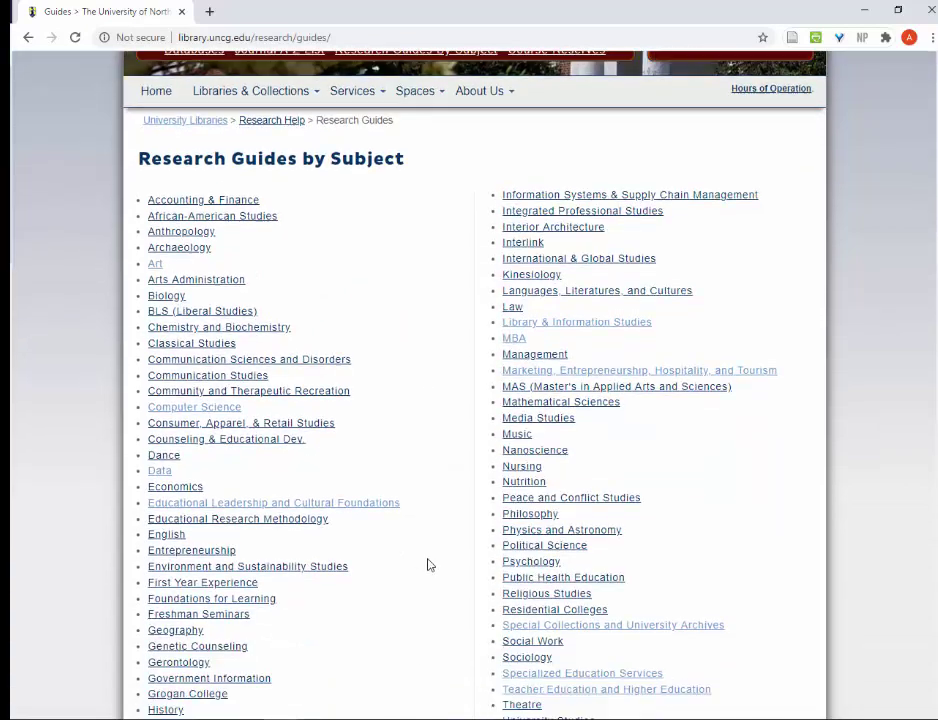
pyautogui.scroll(-1, 408, 551)
pyautogui.click(551, 601)
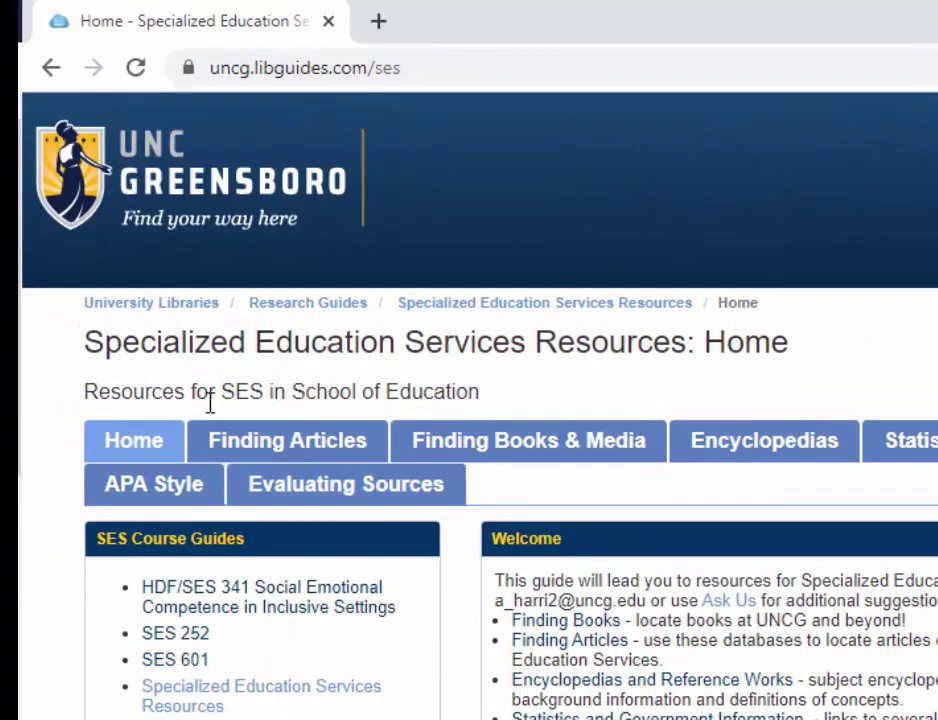
# Step: Go to the Specialized Education Services guide's Finding Articles page of SES databases
pyautogui.click(248, 450)
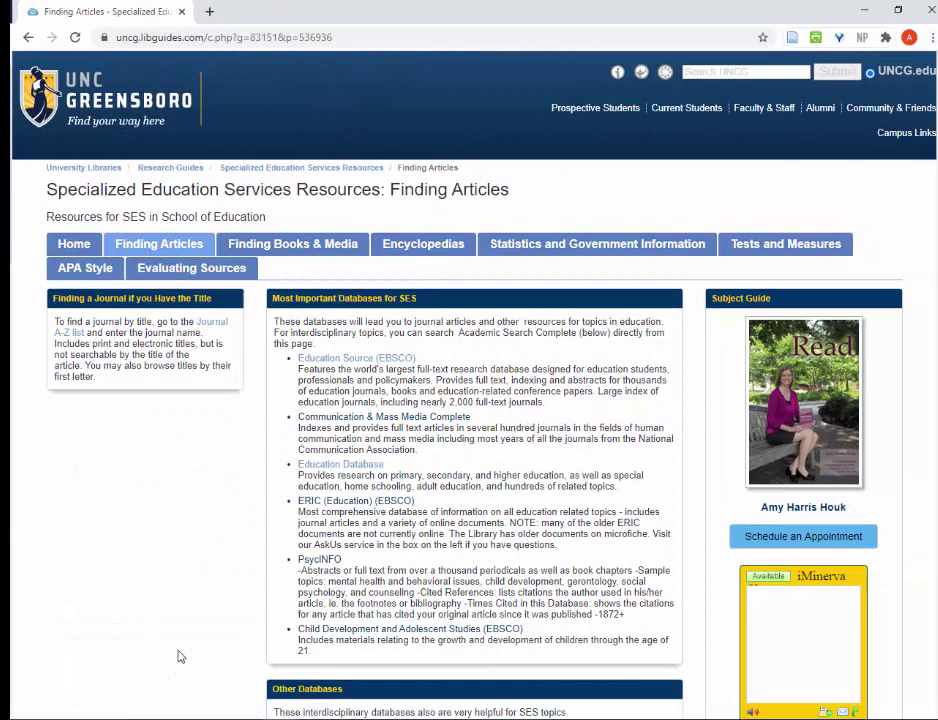
# Step: Open Education Source (EBSCO) and search for 'inclusion', getting 40,382 results
pyautogui.click(368, 362)
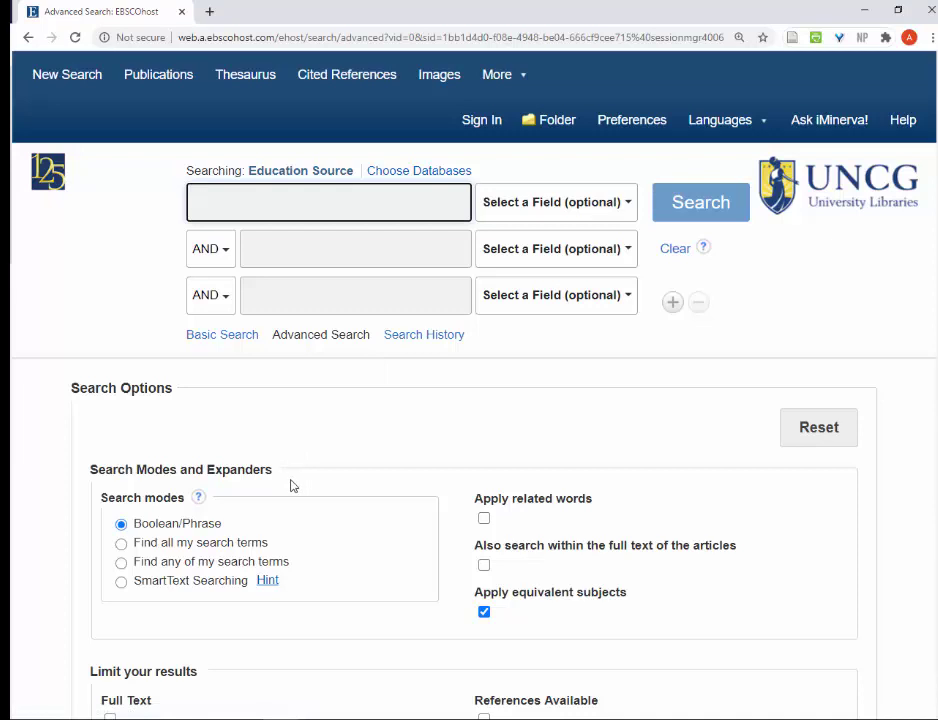
pyautogui.write('inclusion')
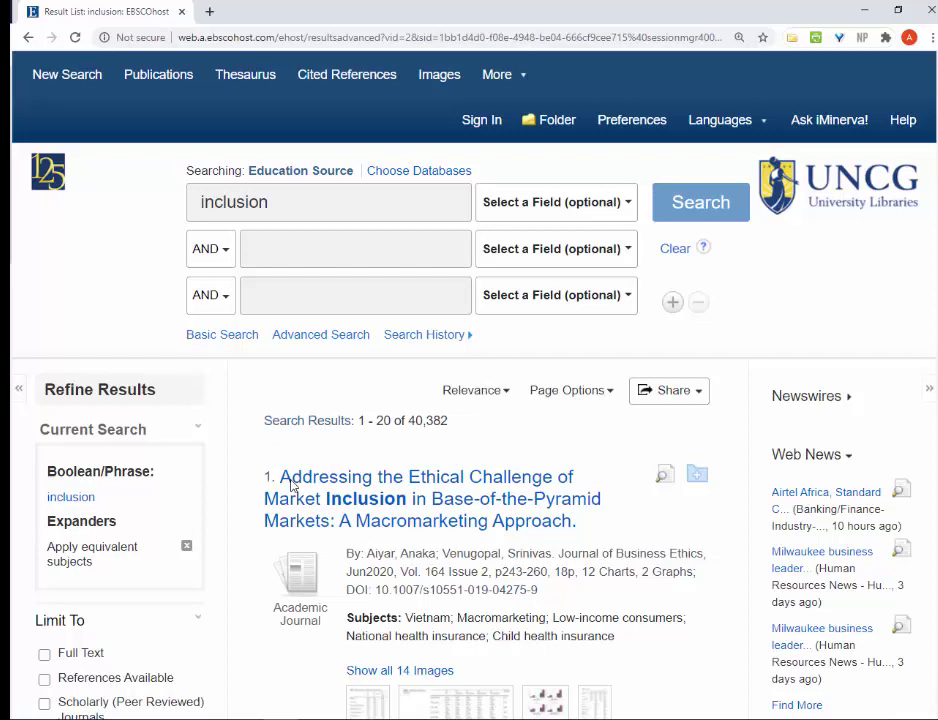
pyautogui.scroll(-2, 280, 495)
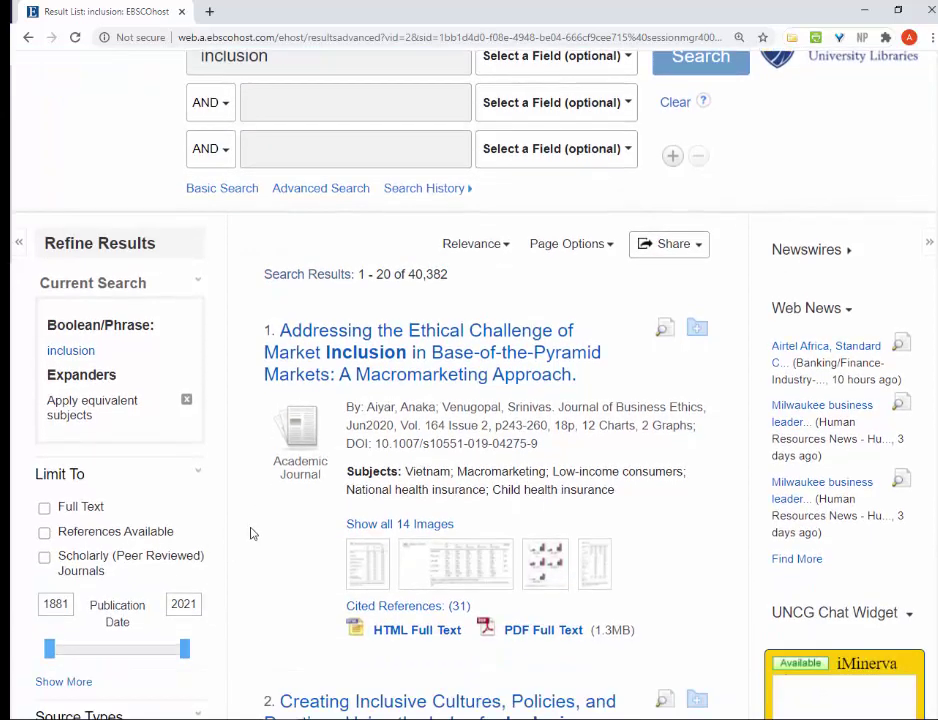
pyautogui.scroll(1, 251, 533)
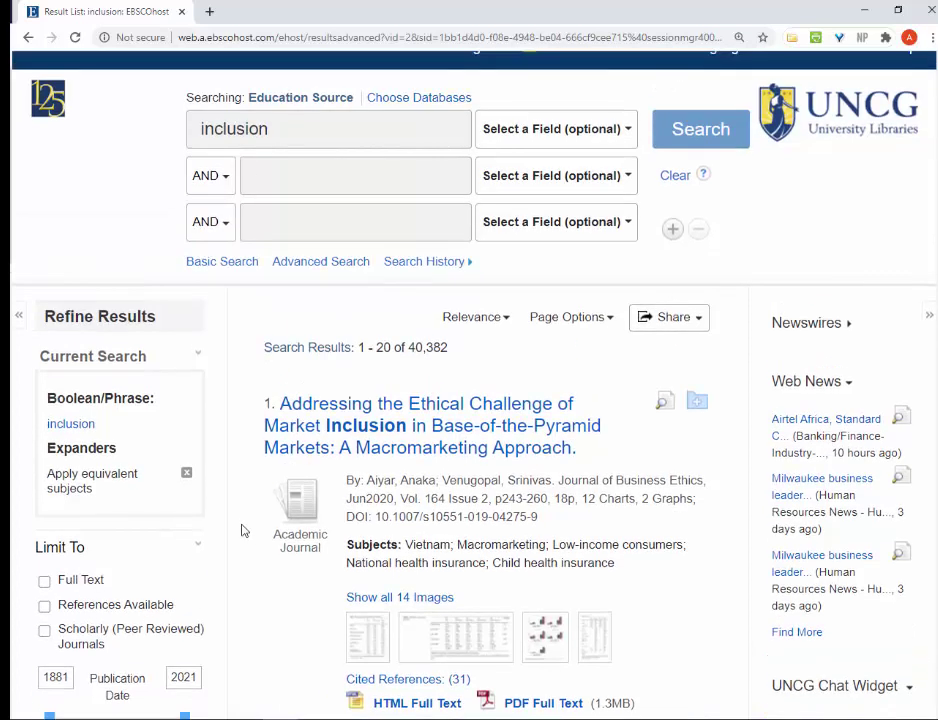
pyautogui.click(290, 172)
# Step: Search inclusion AND preschool (960 results), then broaden the term to 'preschool or early childhood education'
pyautogui.write('preschool')
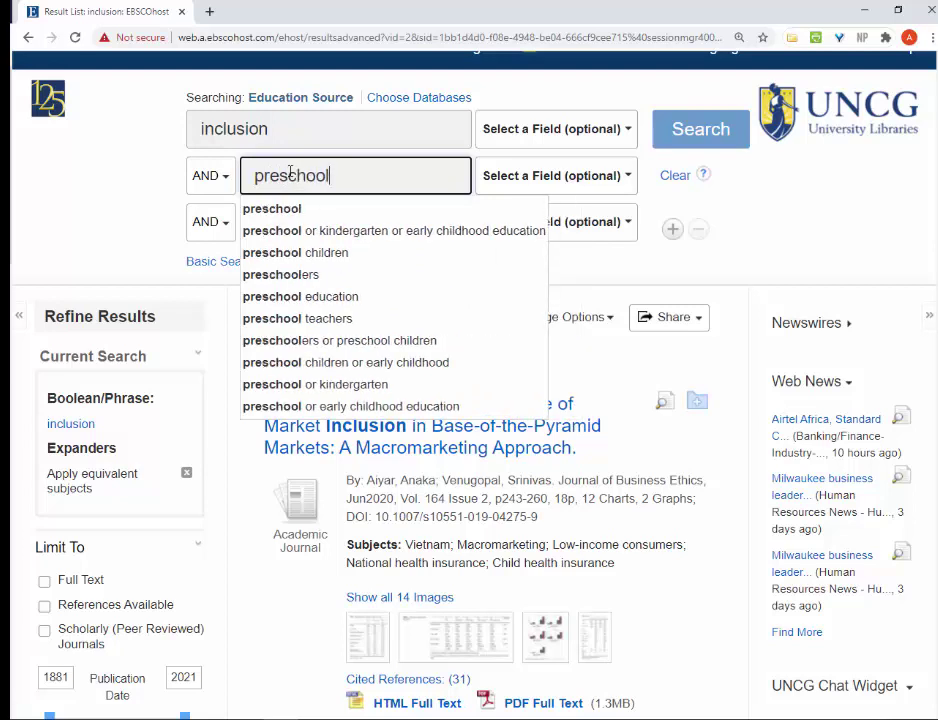
pyautogui.press('Return')
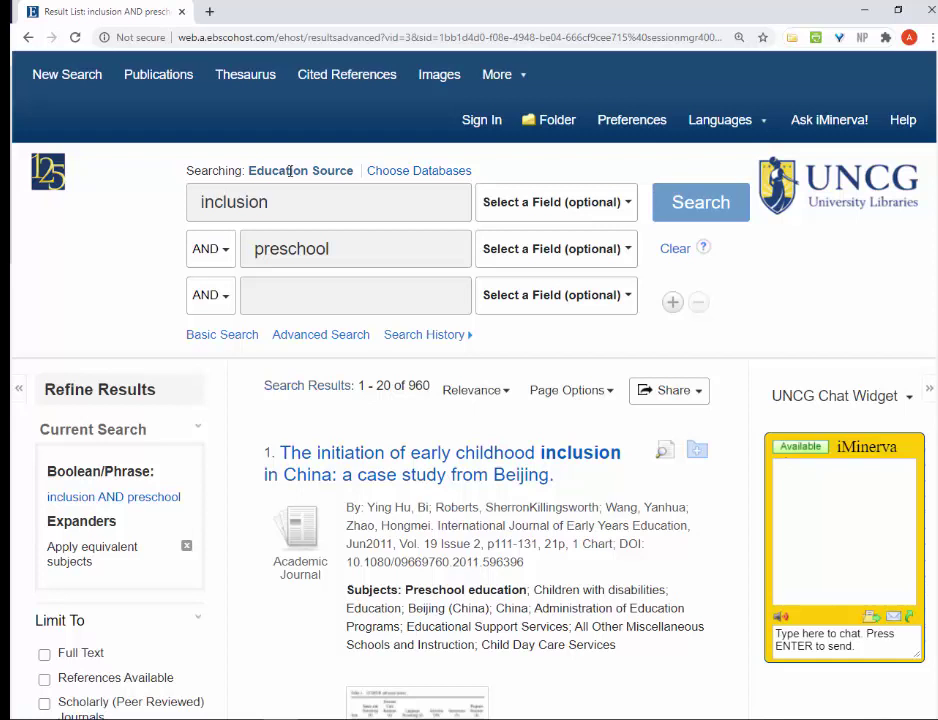
pyautogui.click(381, 256)
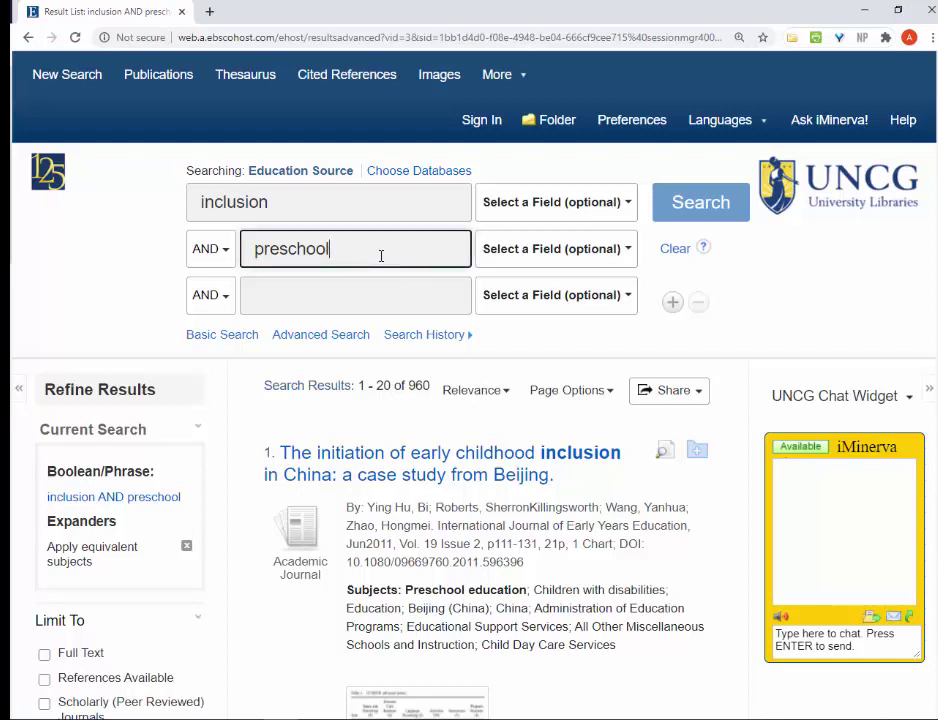
pyautogui.write('or e')
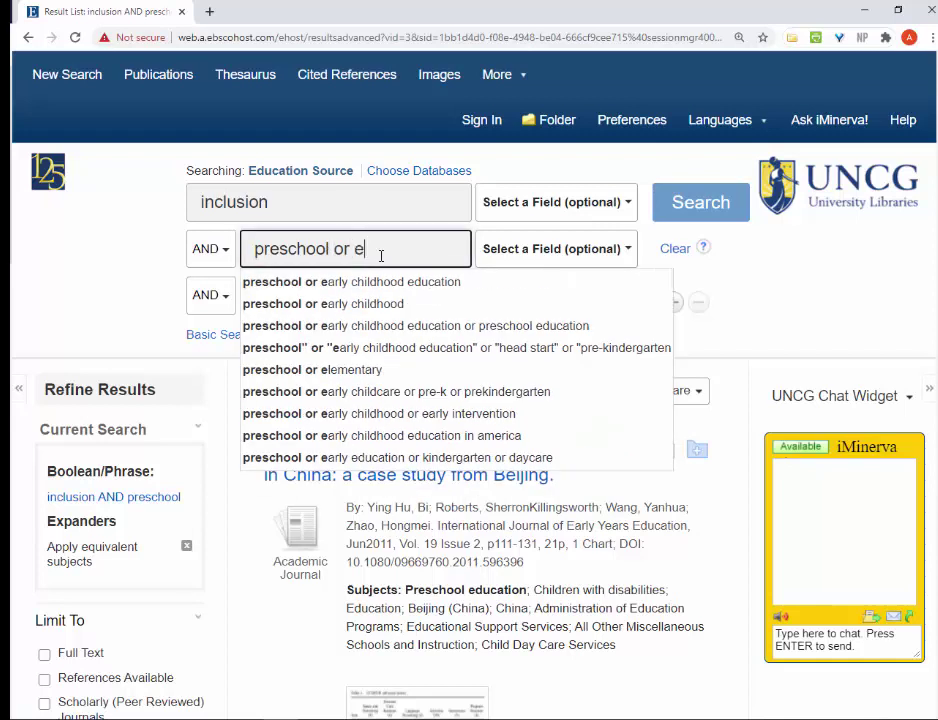
pyautogui.write('arly child')
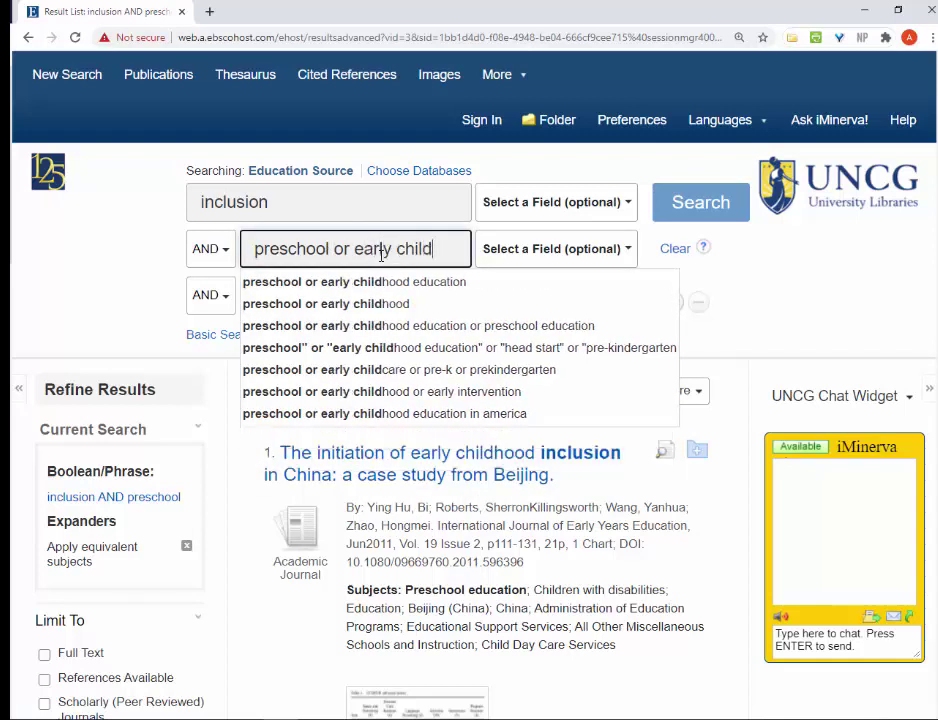
pyautogui.write('hood education')
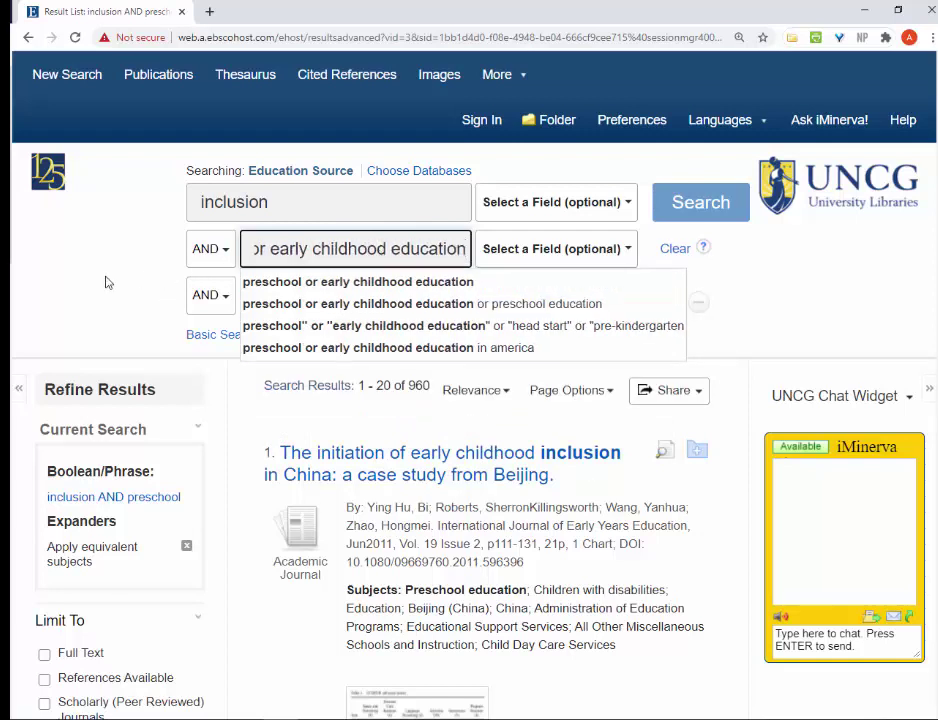
pyautogui.click(152, 300)
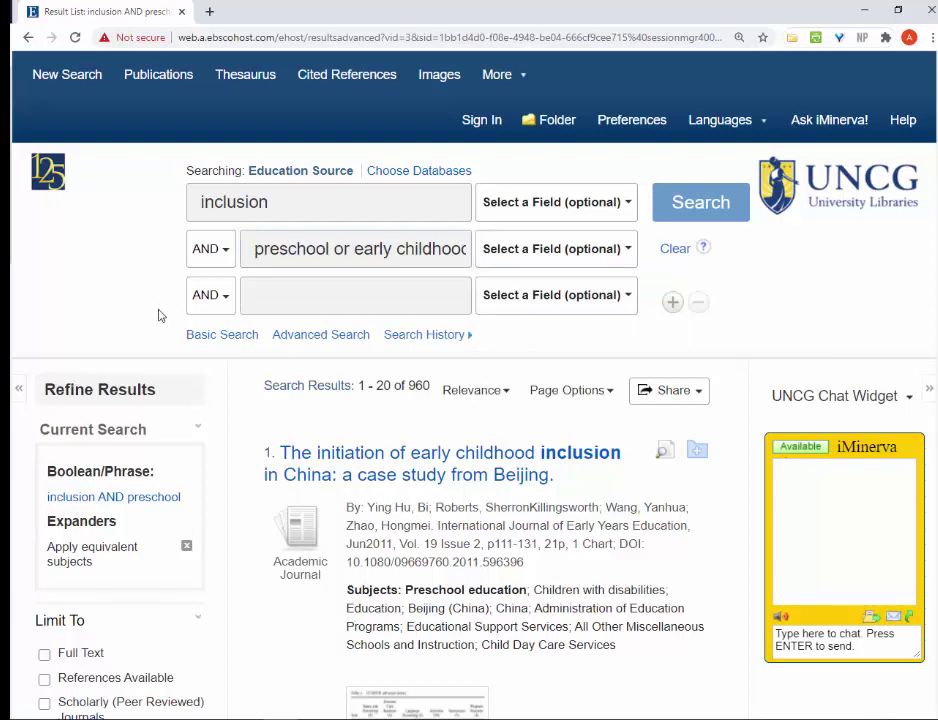
# Step: Rerun the broadened search limited to peer-reviewed journals from 2010–2020, then open the first result
pyautogui.click(680, 203)
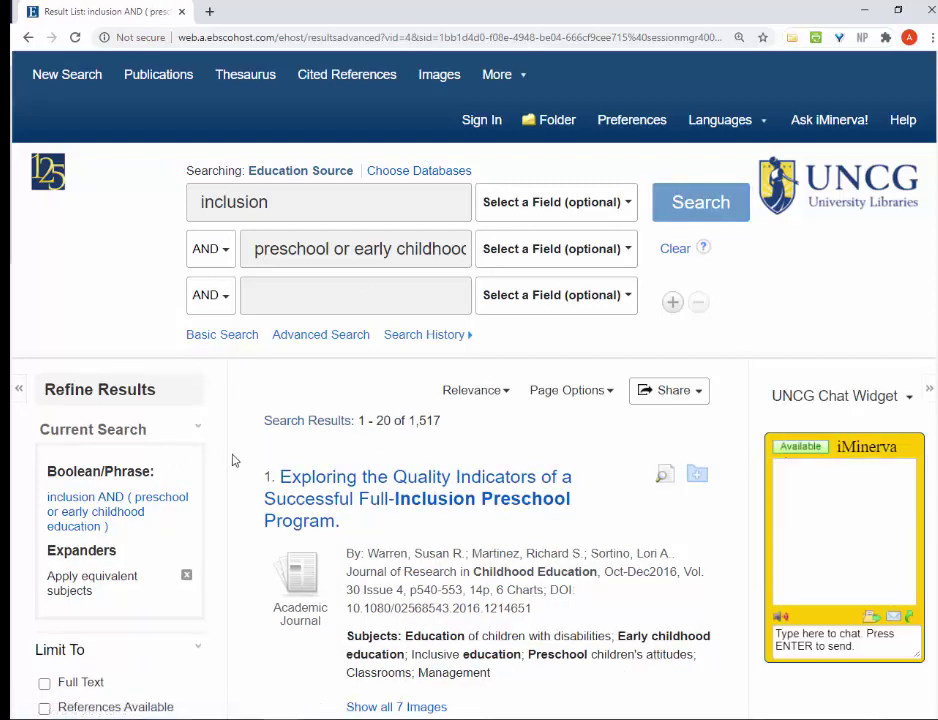
pyautogui.scroll(-3, 232, 460)
pyautogui.scroll(-3, 232, 460)
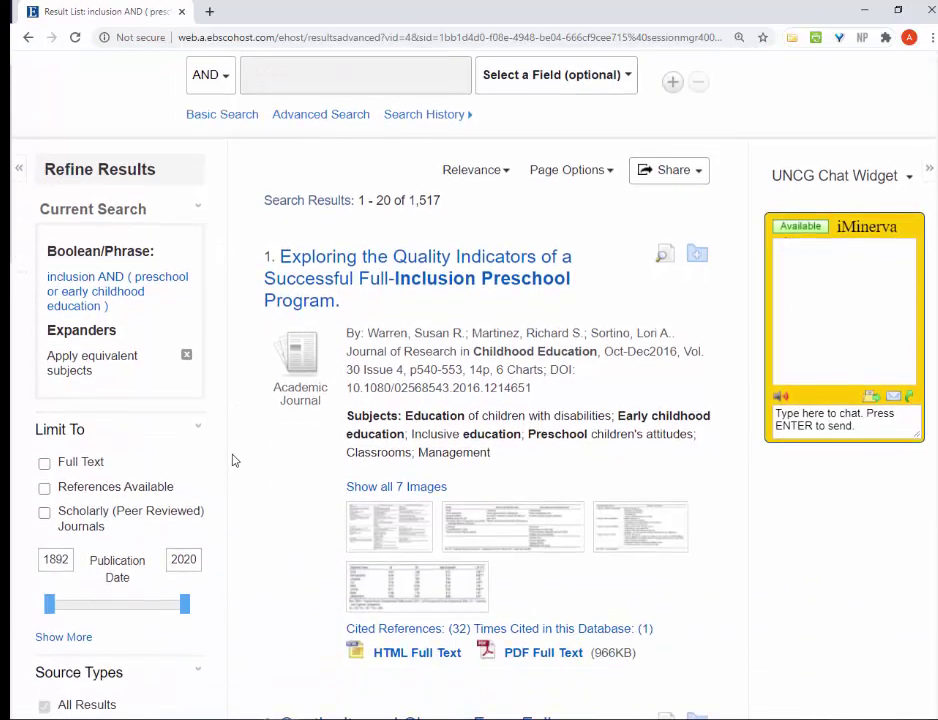
pyautogui.moveTo(49, 540); pyautogui.dragTo(176, 538)
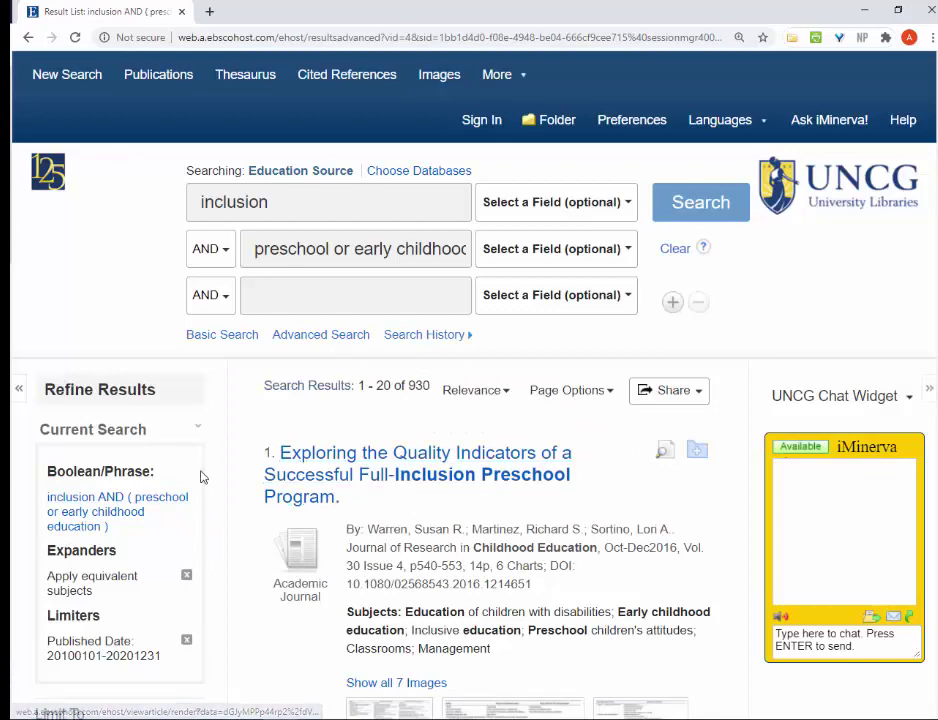
pyautogui.scroll(-3, 130, 490)
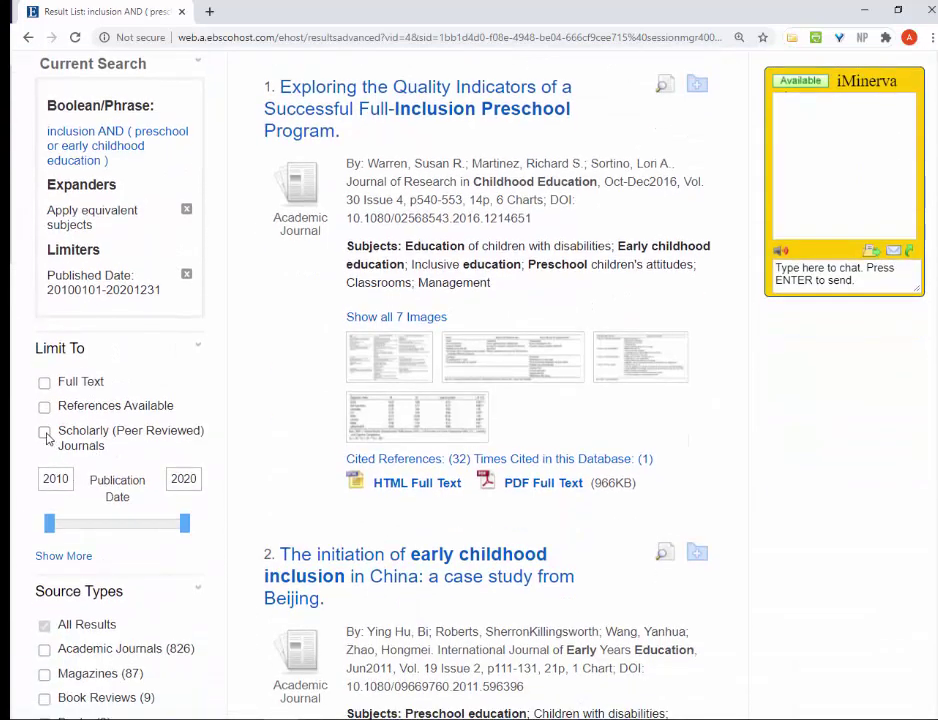
pyautogui.click(44, 433)
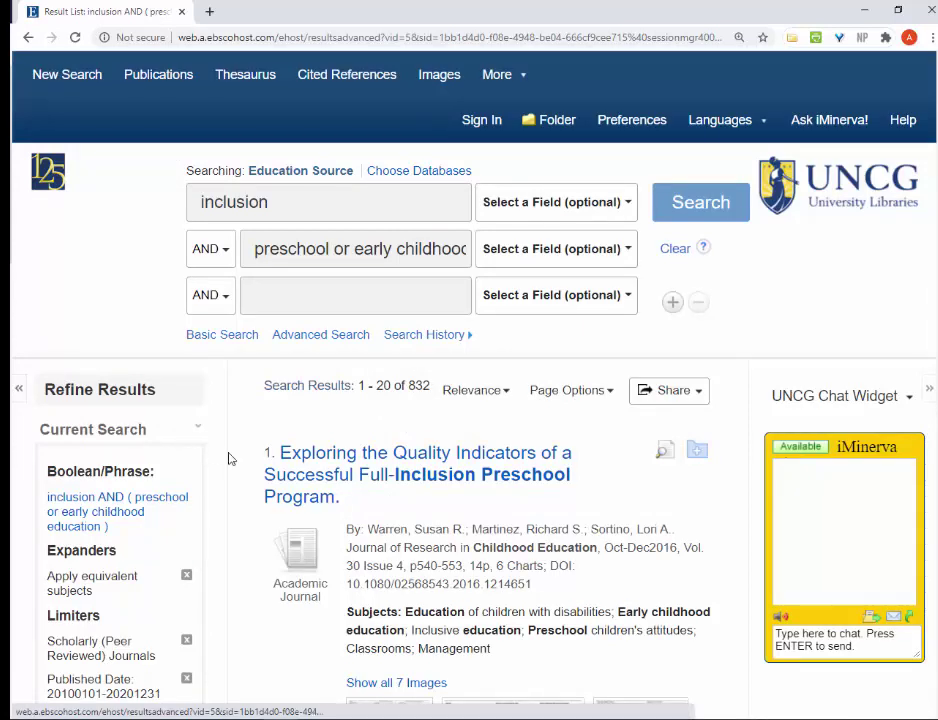
pyautogui.scroll(-1, 253, 555)
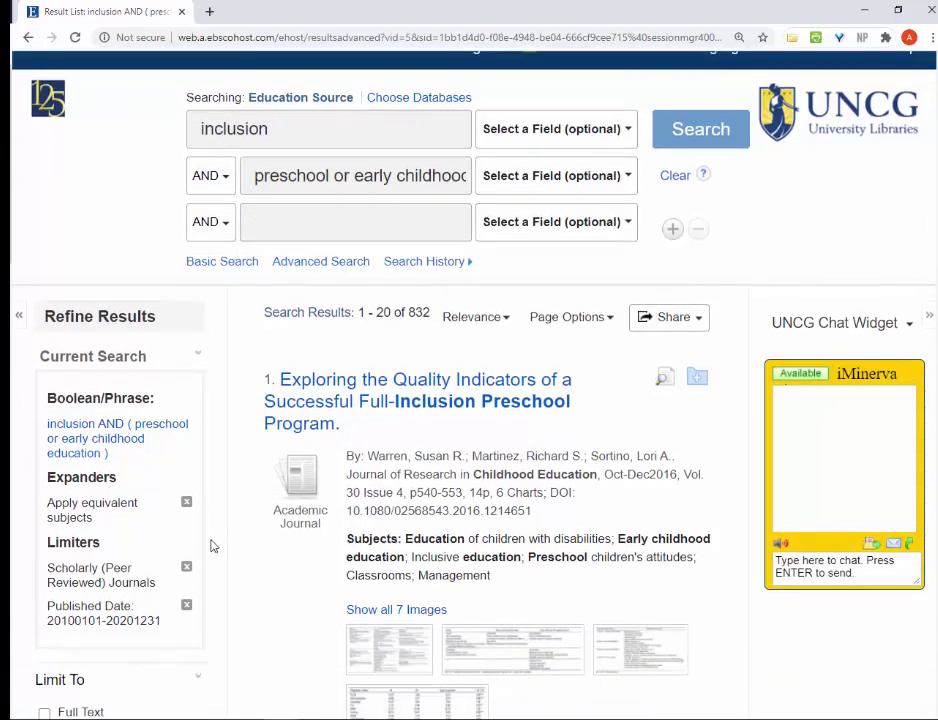
pyautogui.click(360, 411)
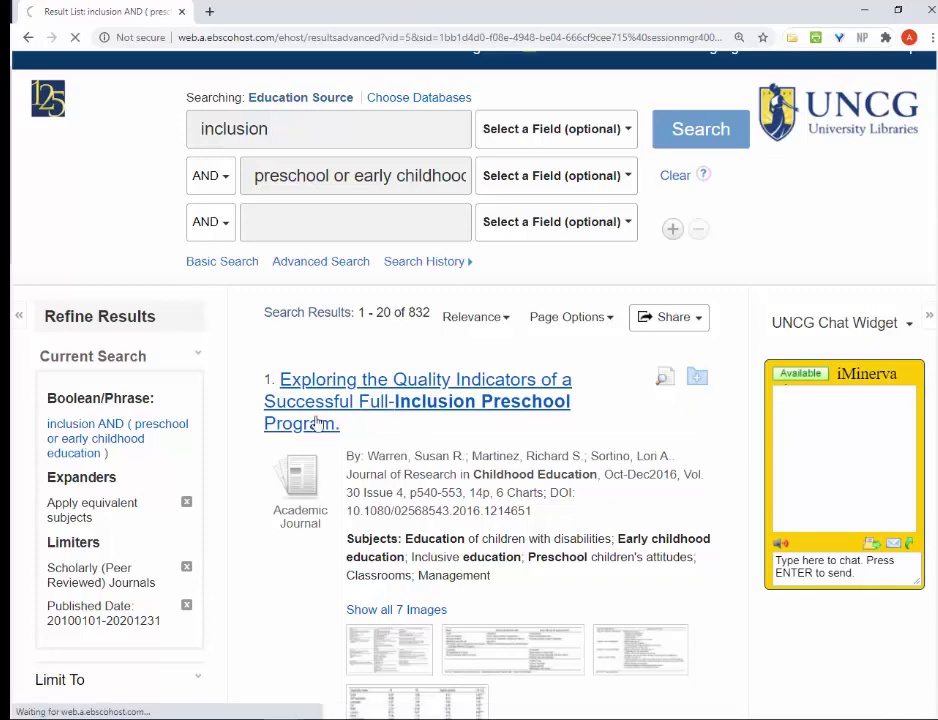
# Step: Read the abstract, then open the PDF of 'Exploring the Quality Indicators of a Successful Full-Inclusion Preschool Program'
pyautogui.scroll(-8, 237, 500)
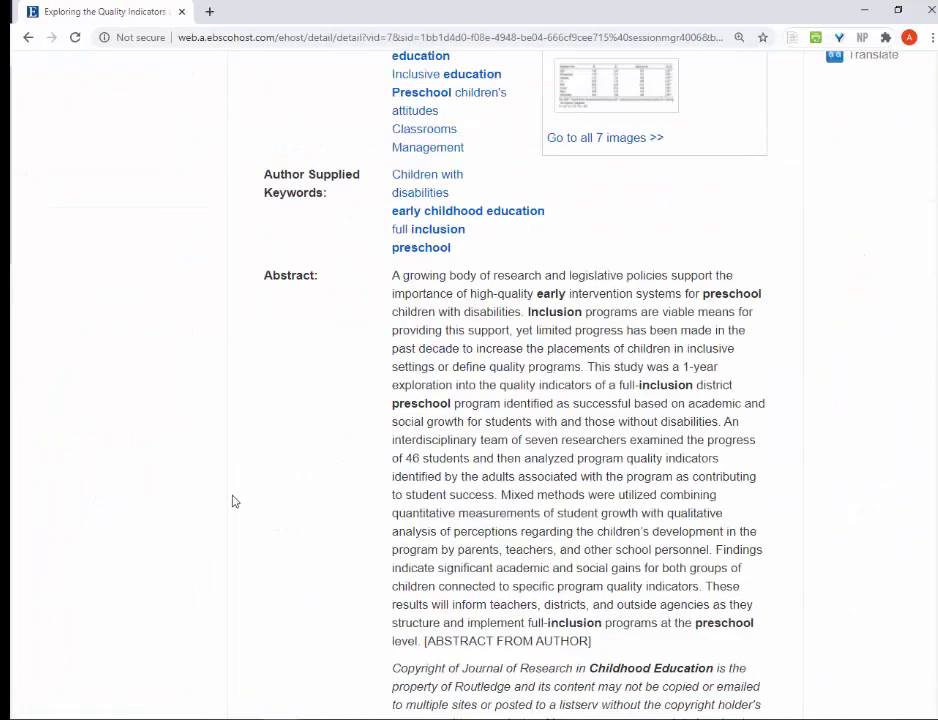
pyautogui.scroll(-1, 233, 501)
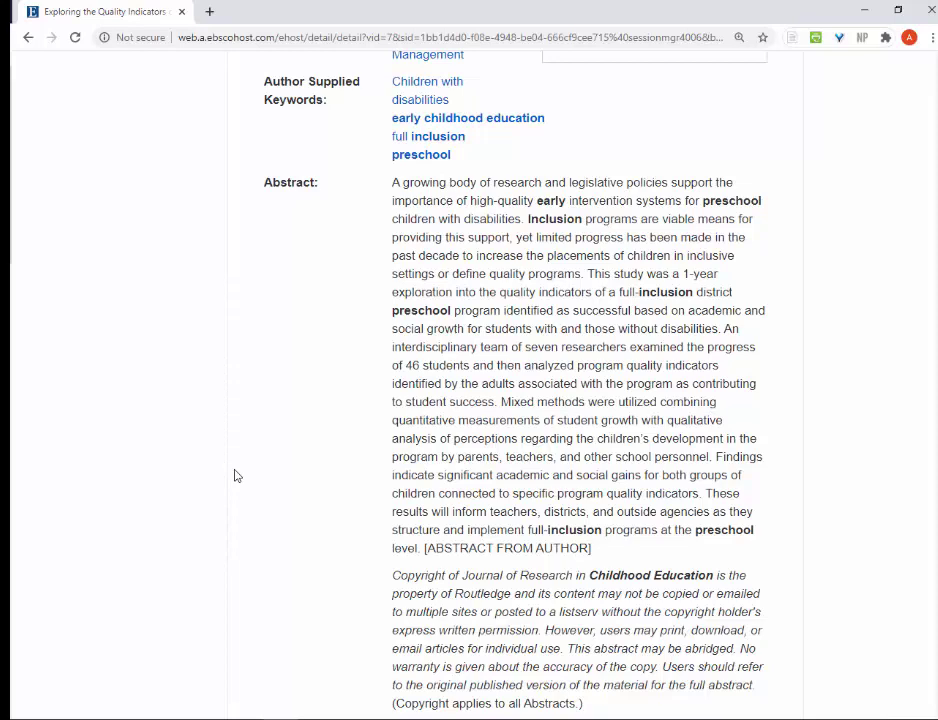
pyautogui.scroll(10, 241, 545)
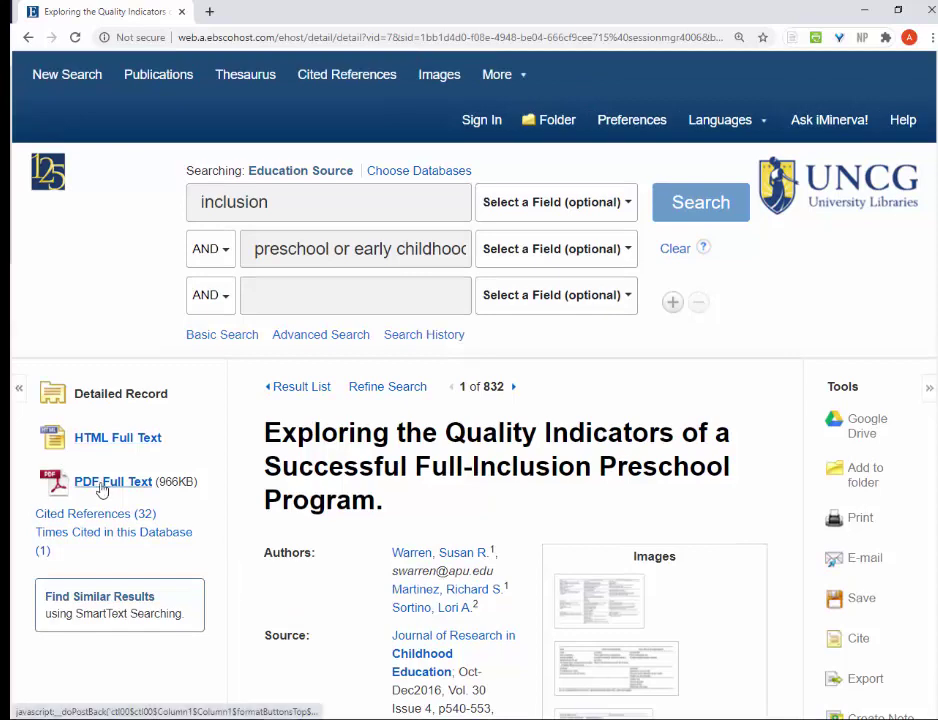
pyautogui.click(102, 487)
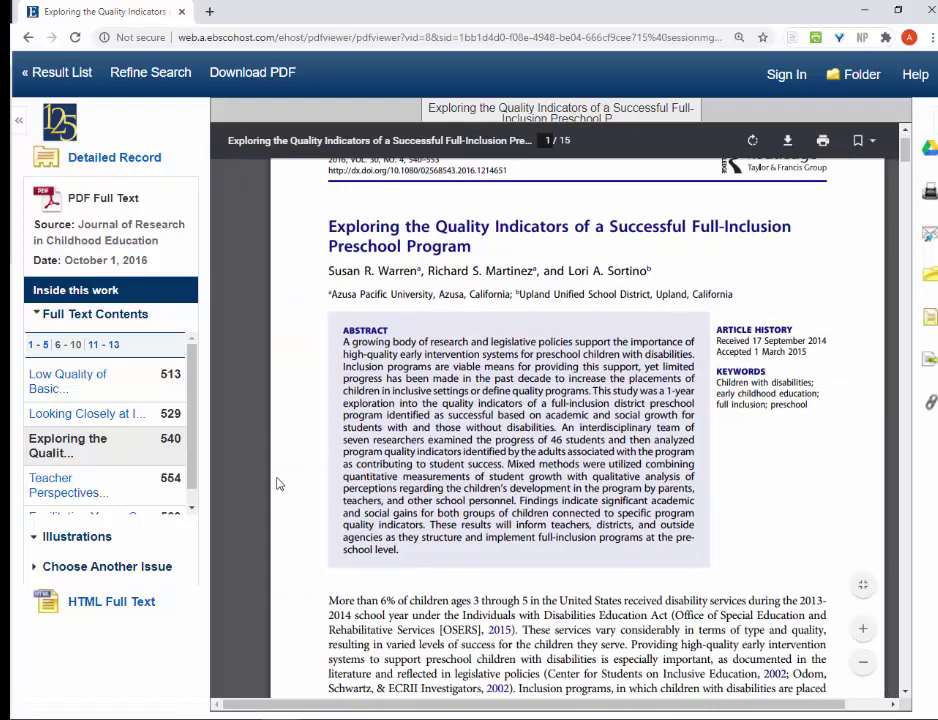
pyautogui.scroll(1, 237, 481)
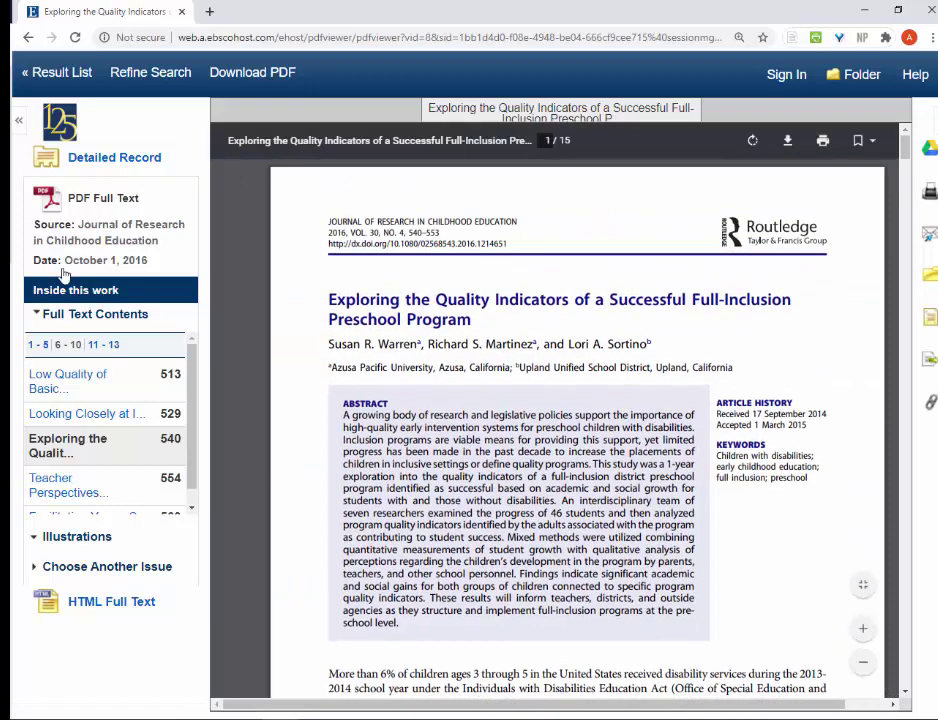
# Step: Return to the 832 results and open result 9, the early childhood language intervention survey
pyautogui.click(58, 76)
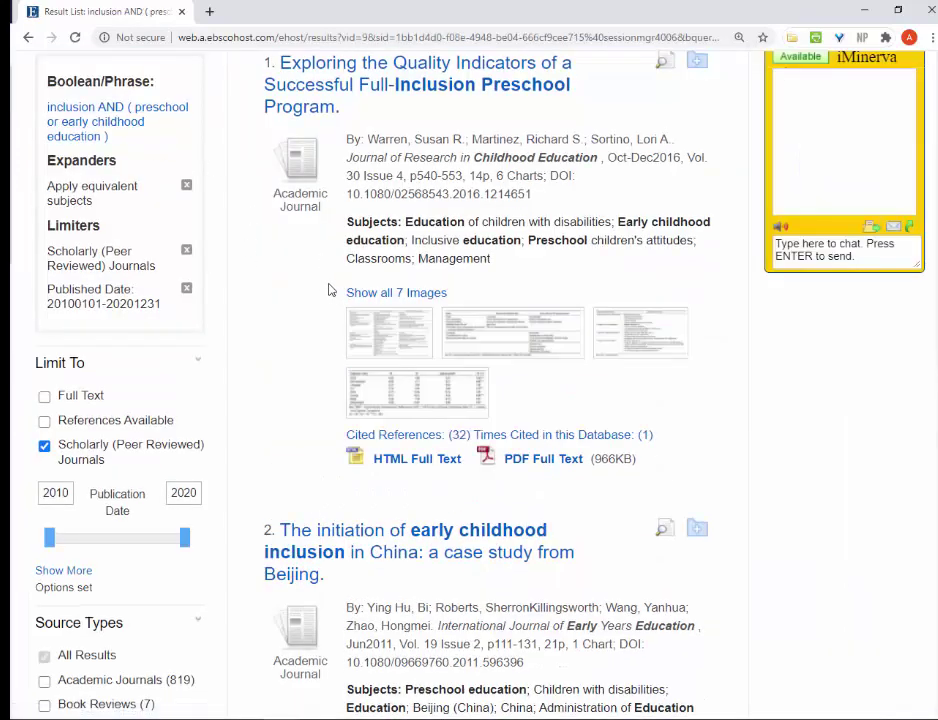
pyautogui.scroll(-6, 329, 290)
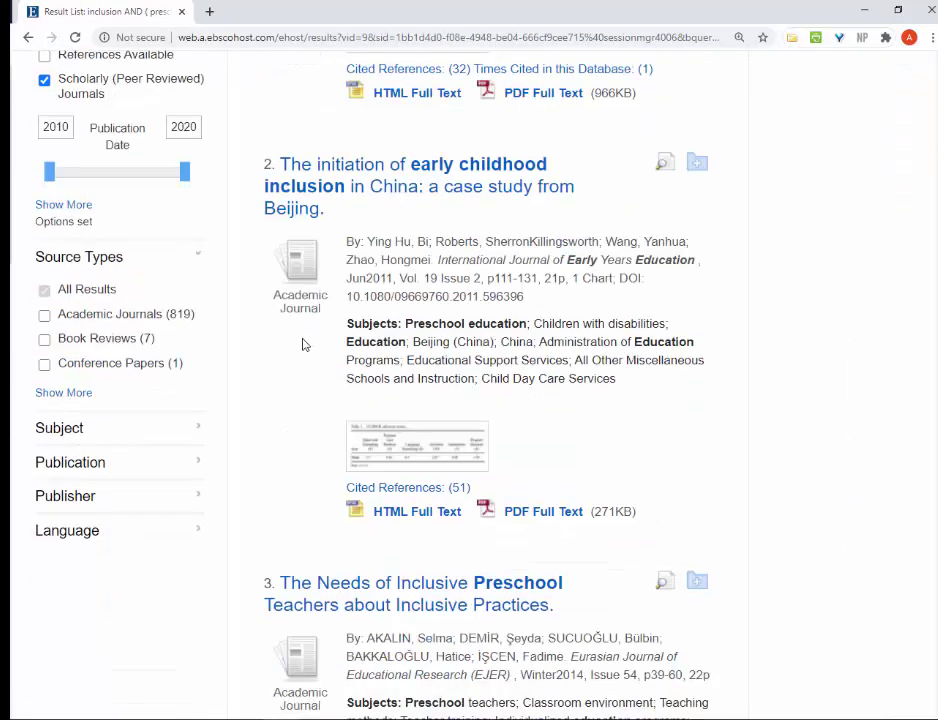
pyautogui.scroll(-10, 274, 344)
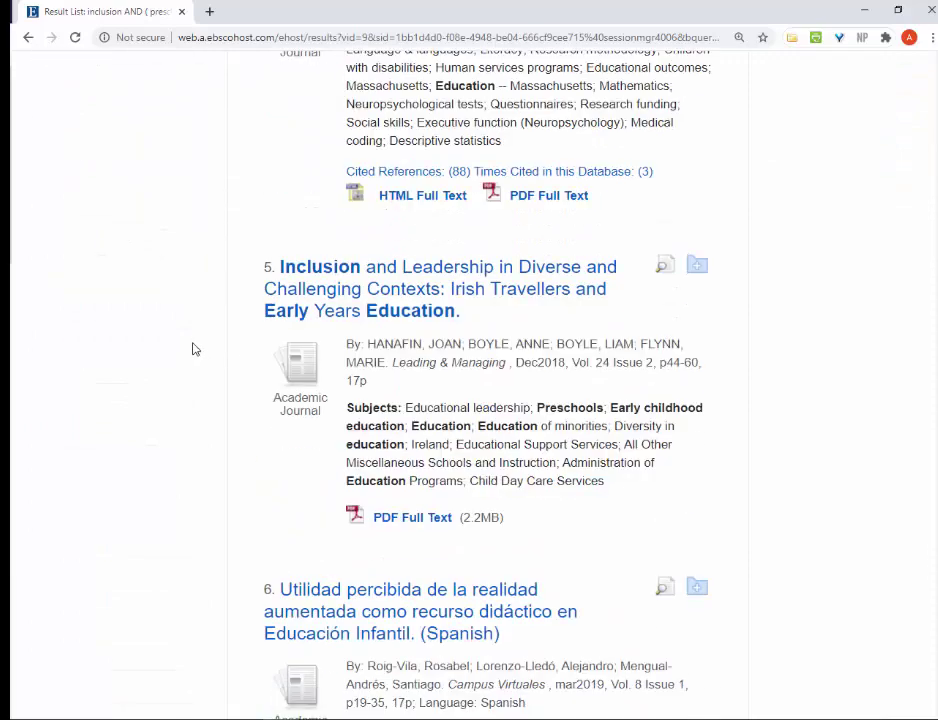
pyautogui.scroll(-8, 190, 346)
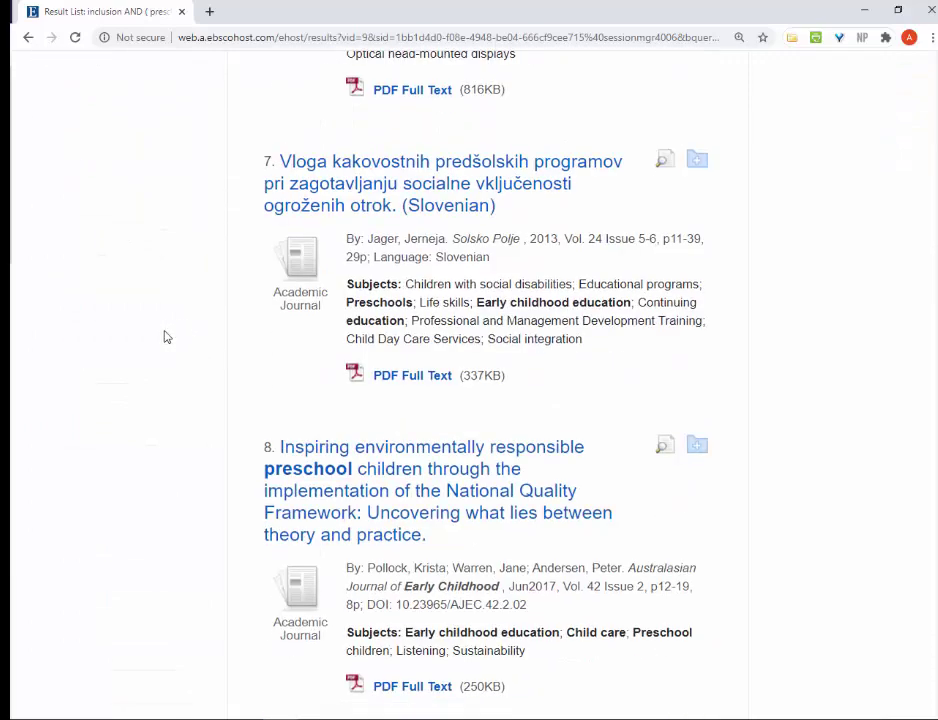
pyautogui.scroll(-4, 165, 337)
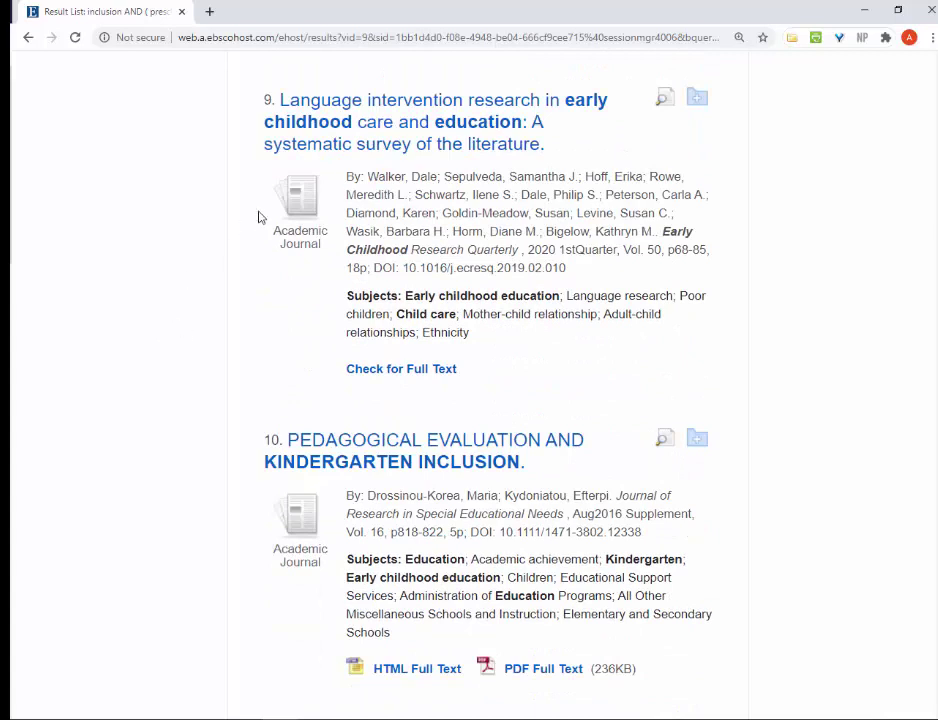
pyautogui.click(342, 156)
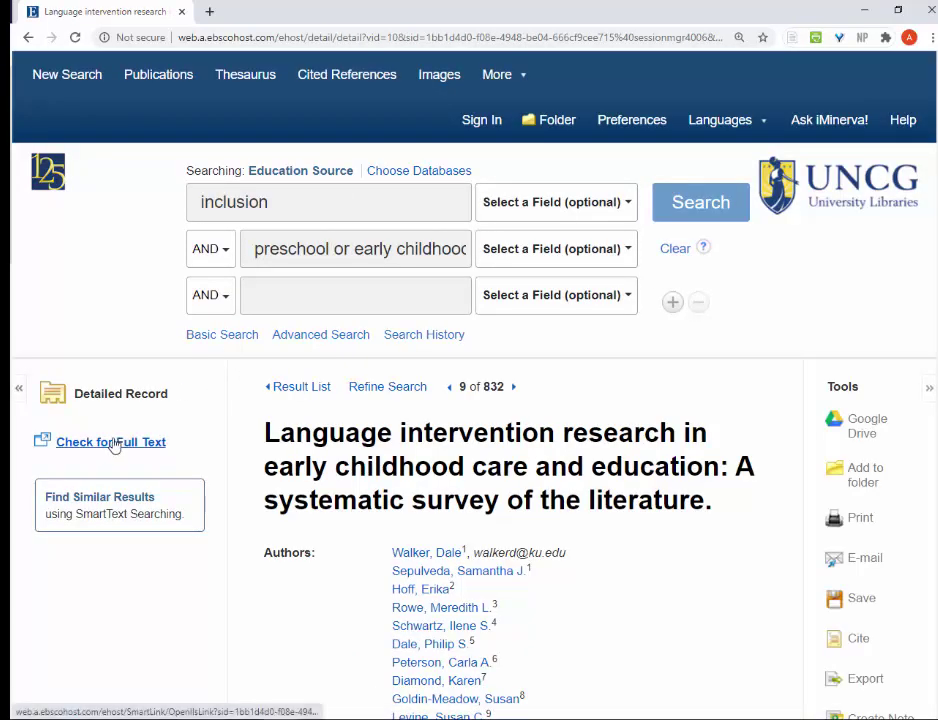
pyautogui.click(114, 443)
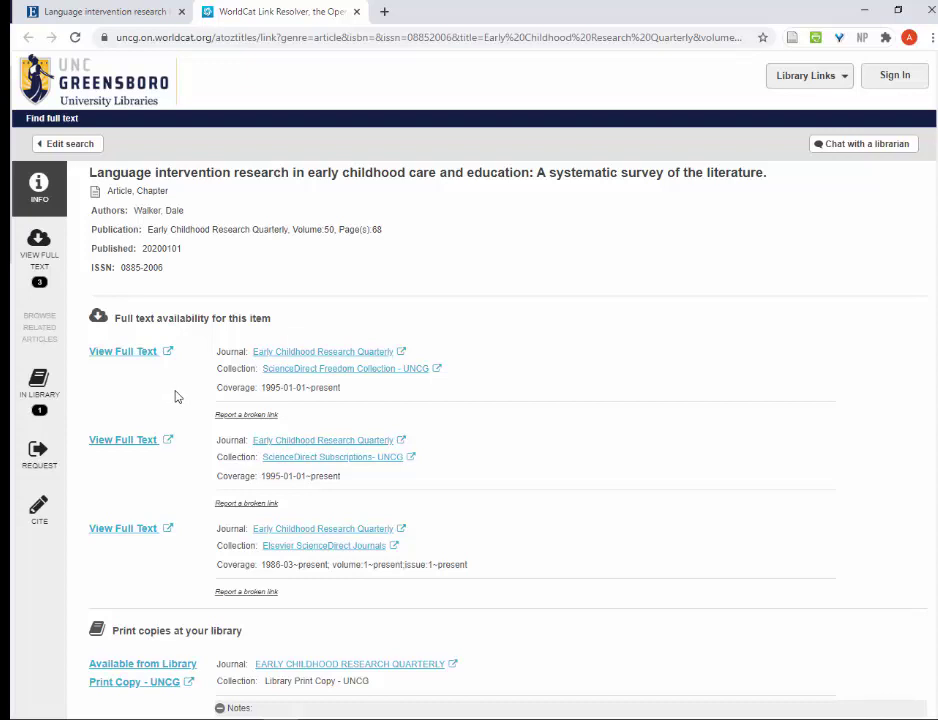
# Step: Open the language intervention survey's full text on ScienceDirect from the link resolver
pyautogui.click(113, 354)
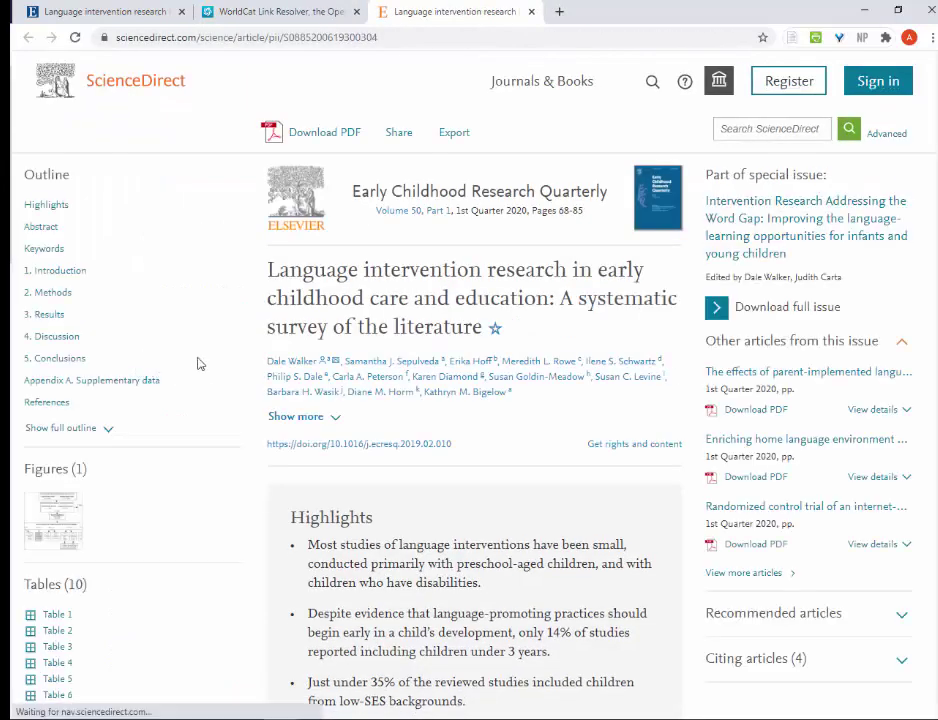
# Step: Leave the ScienceDirect article open and return to the link resolver and EBSCOhost record tabs
pyautogui.click(205, 10)
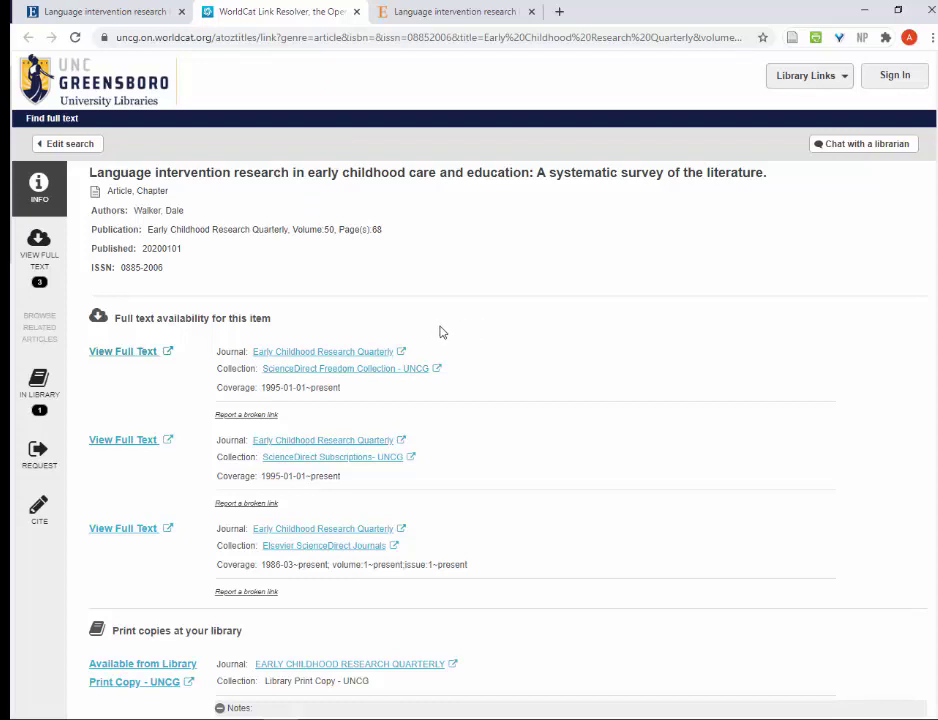
pyautogui.click(80, 6)
# Step: Go back to the 832-result peer-reviewed 2010–2020 results list and scroll to its top
pyautogui.click(28, 37)
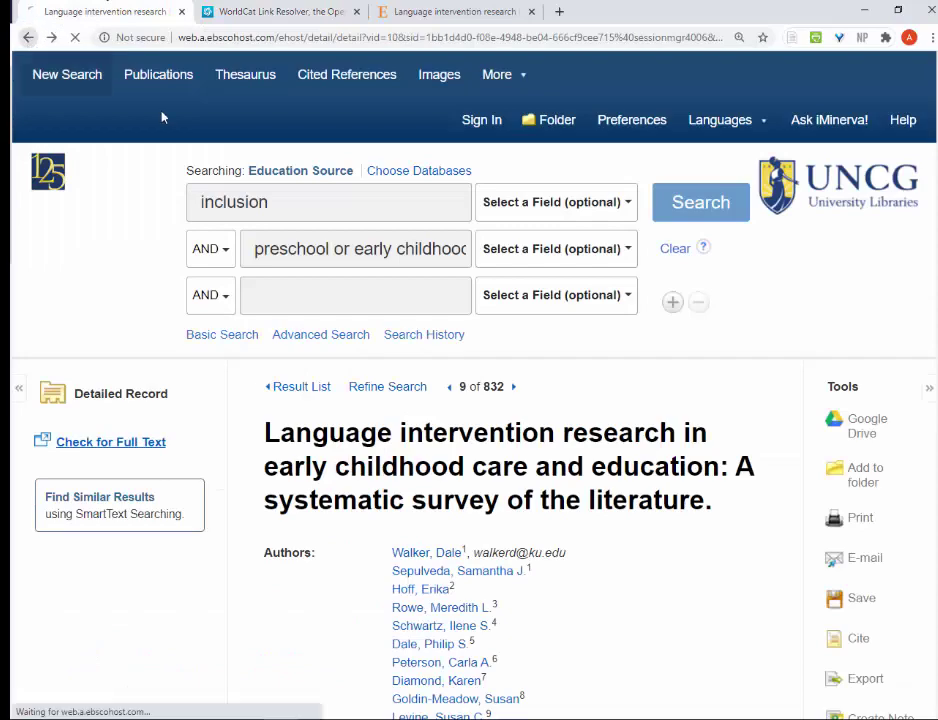
pyautogui.scroll(20, 285, 268)
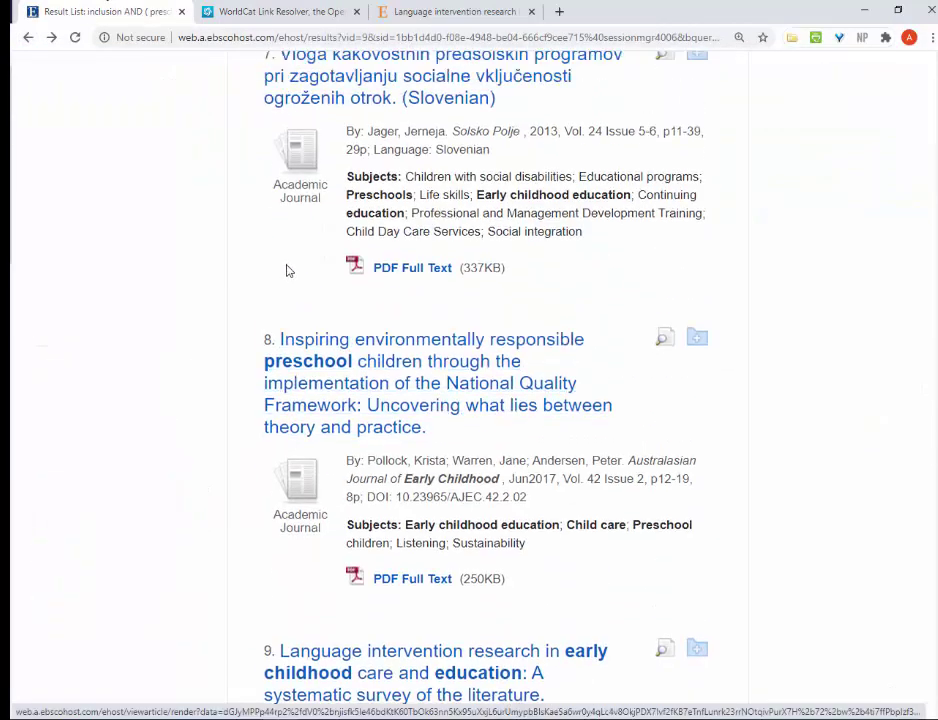
pyautogui.scroll(8, 283, 262)
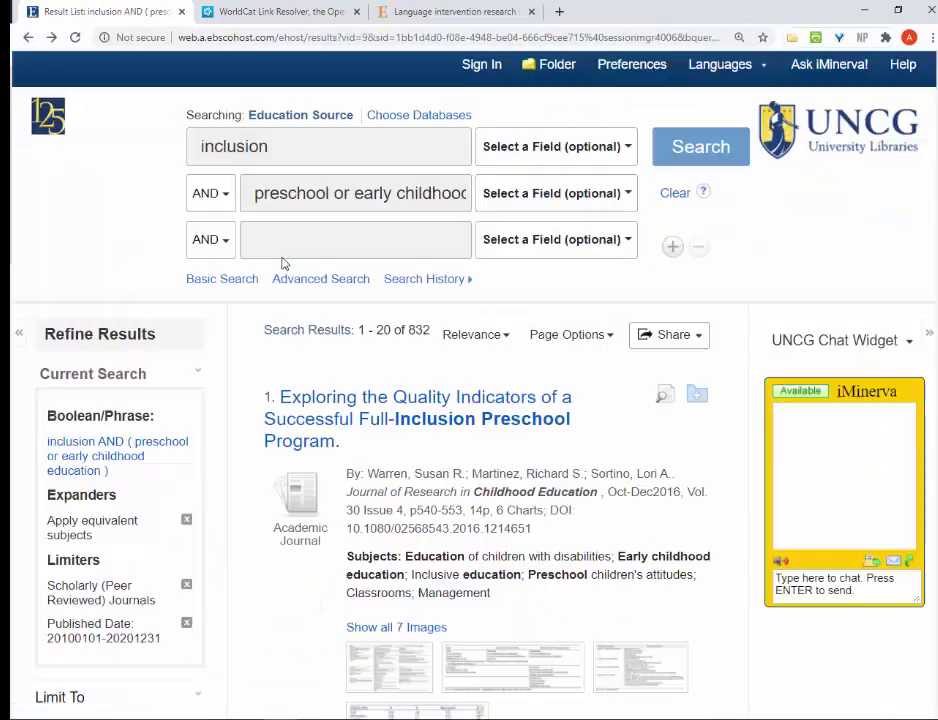
pyautogui.scroll(-3, 272, 268)
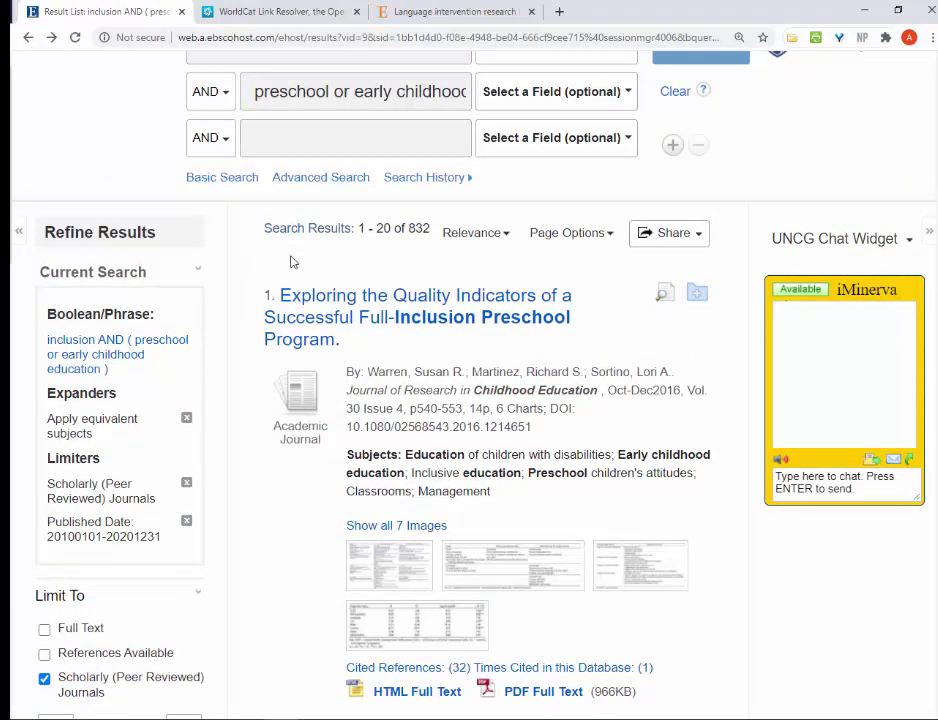